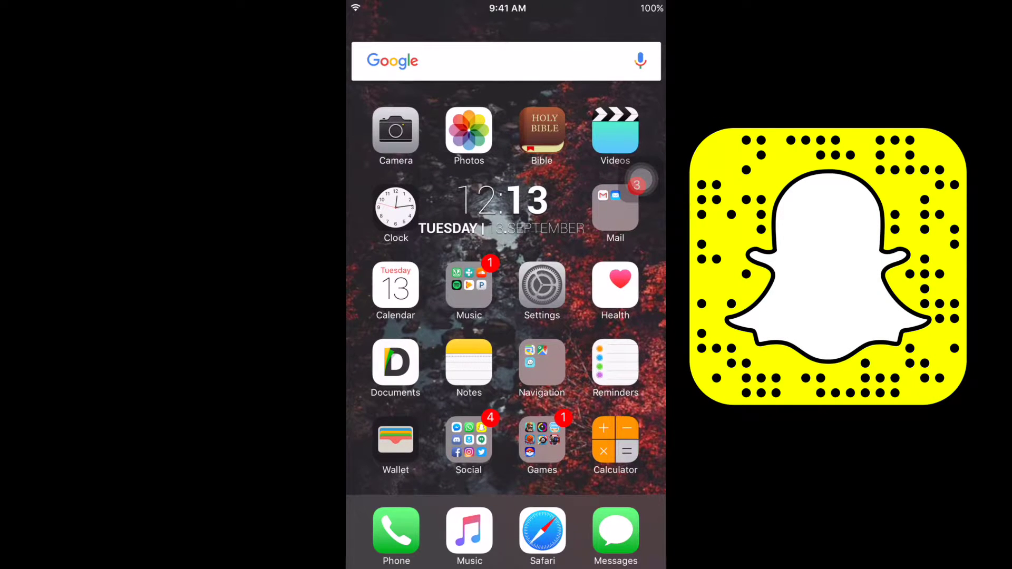
Step: Swipe over to the second SpringBoard page, which holds the Cydia Tweaks folder
{"action": "mouse_move", "coordinate": [601, 316]}
{"action": "left_mouse_down"}
{"action": "mouse_move", "coordinate": [411, 317]}
{"action": "mouse_move", "coordinate": [601, 316]}
{"action": "left_mouse_up"}
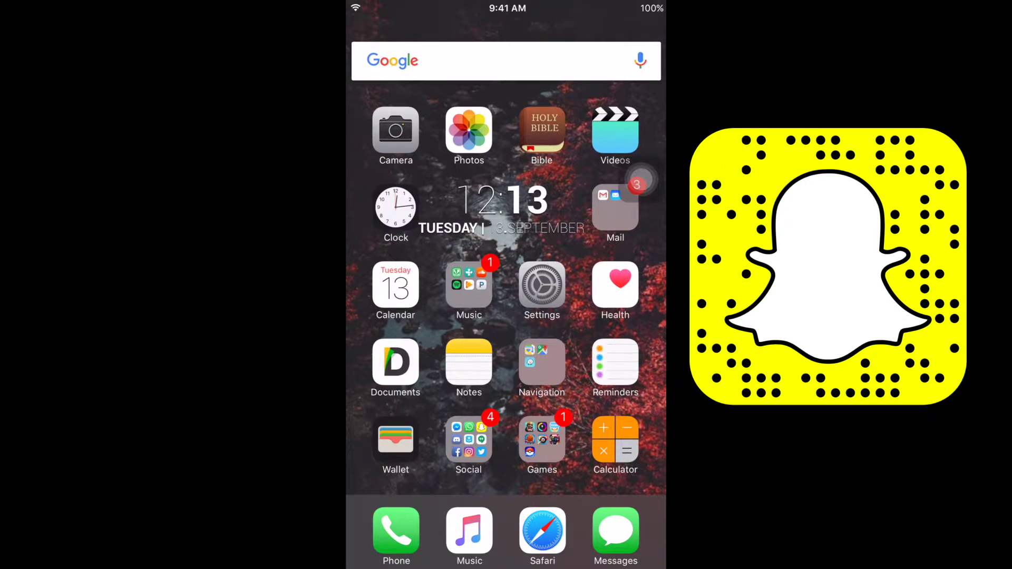
{"action": "mouse_move", "coordinate": [601, 317]}
{"action": "left_mouse_down"}
{"action": "mouse_move", "coordinate": [412, 316]}
{"action": "mouse_move", "coordinate": [601, 317]}
{"action": "left_mouse_up"}
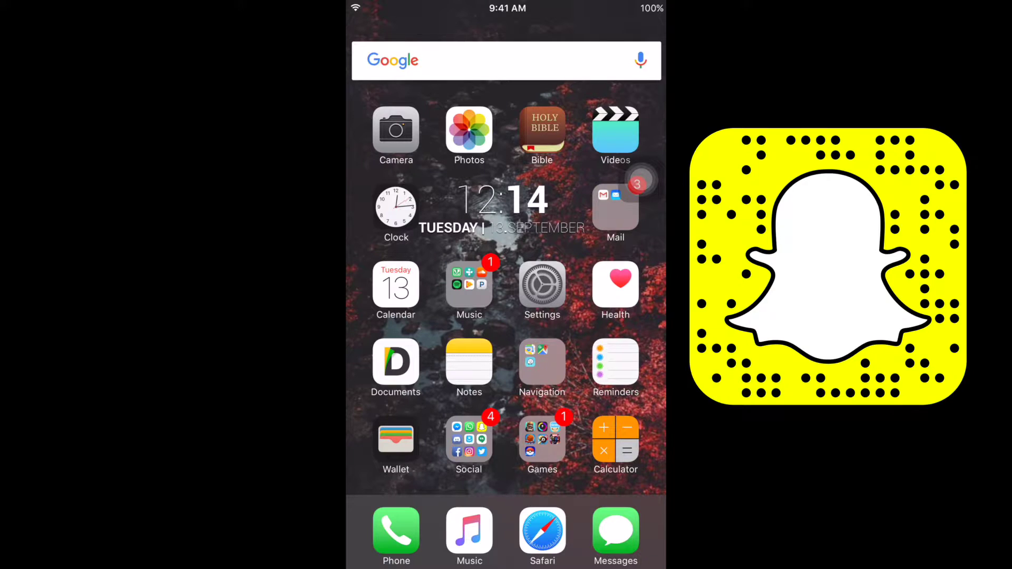
{"action": "left_click_drag", "start_coordinate": [553, 316], "coordinate": [480, 317]}
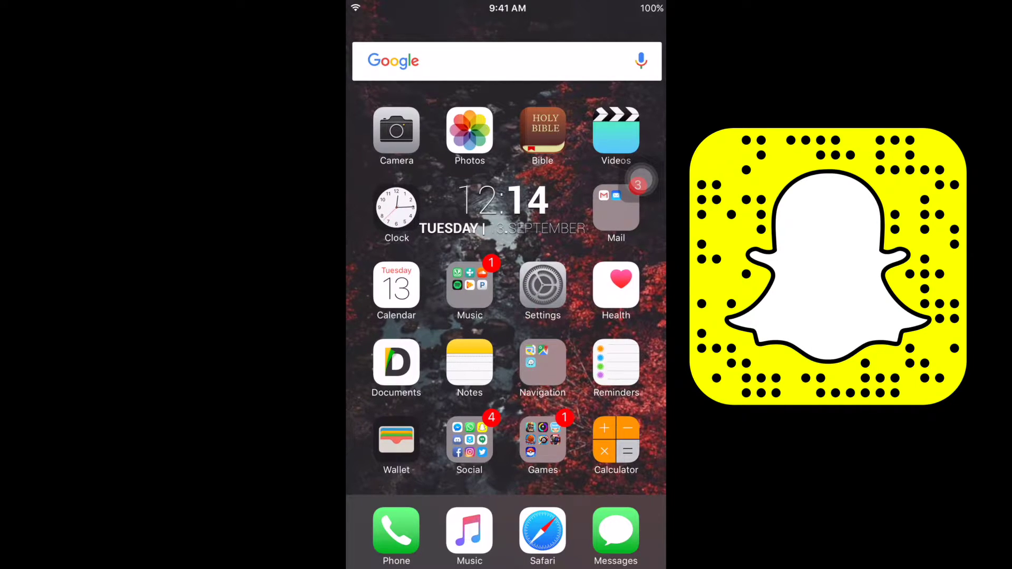
{"action": "left_click", "coordinate": [616, 131]}
{"action": "scroll", "coordinate": [506, 277], "scroll_direction": "right", "scroll_amount": 5}
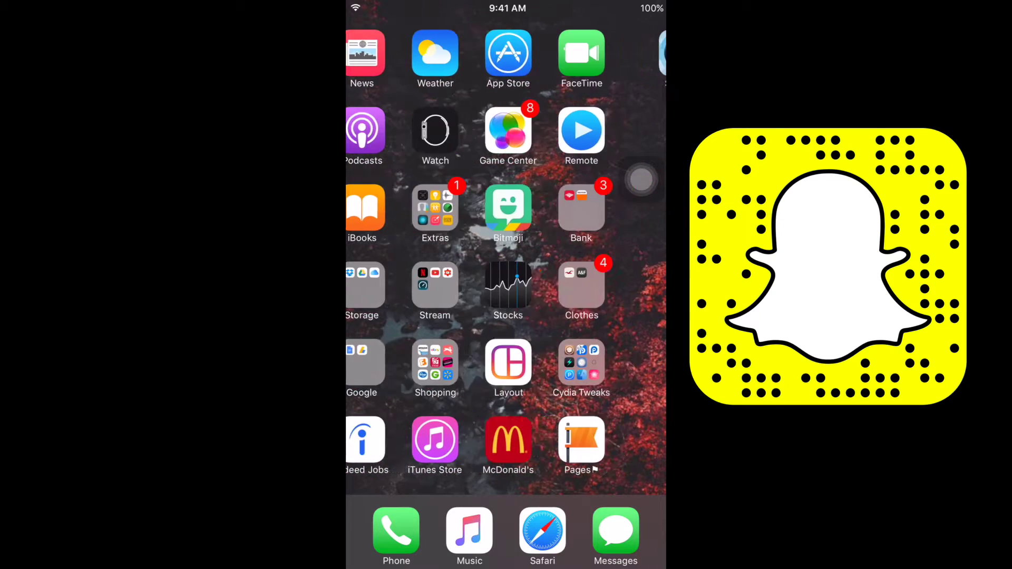
{"action": "scroll", "coordinate": [506, 277], "scroll_direction": "right", "scroll_amount": 3}
Step: Launch Cydia from the Cydia Tweaks folder
{"action": "left_click_drag", "start_coordinate": [507, 237], "coordinate": [507, 356]}
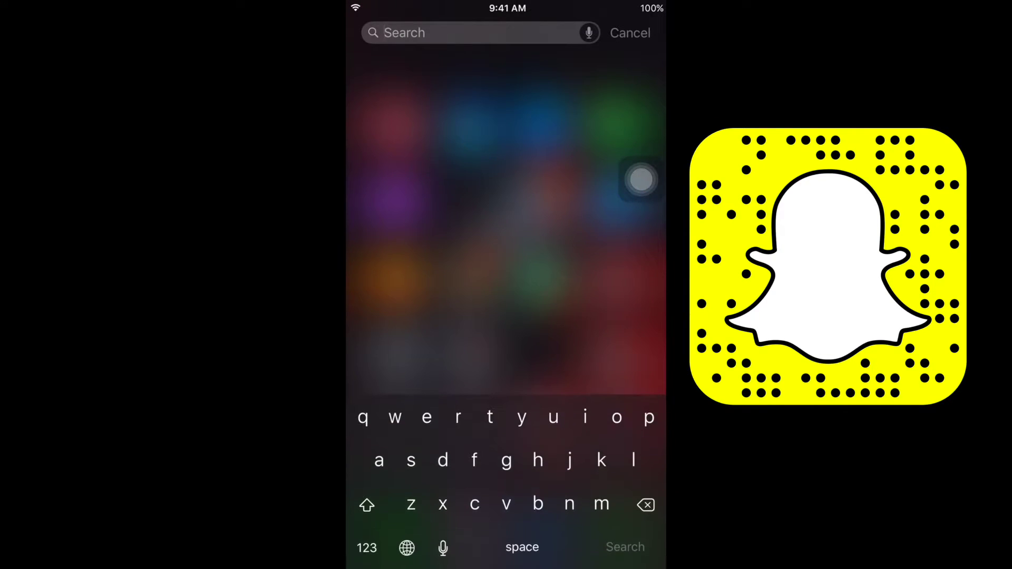
{"action": "left_click", "coordinate": [628, 32]}
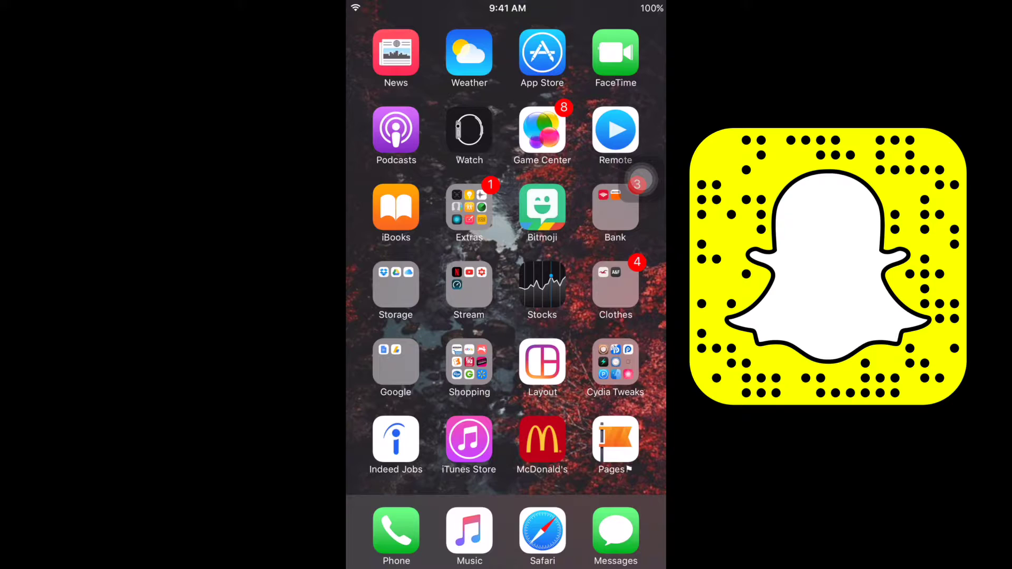
{"action": "left_click", "coordinate": [615, 364]}
{"action": "left_click", "coordinate": [433, 206]}
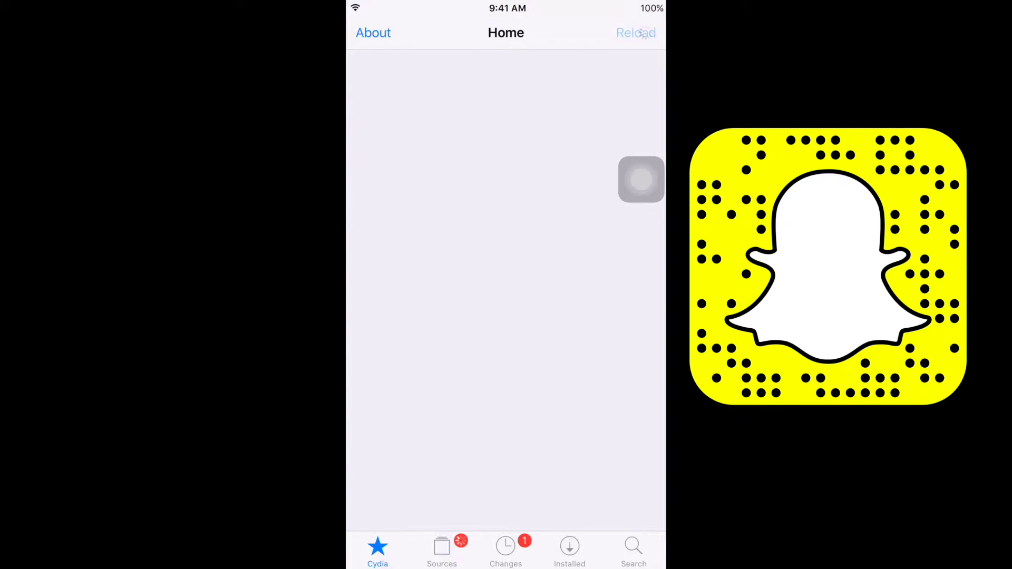
Step: Search Cydia for 'iCleaner' and open the installed iCleaner 7.5.6 package details
{"action": "left_click", "coordinate": [569, 550]}
{"action": "left_click", "coordinate": [633, 550]}
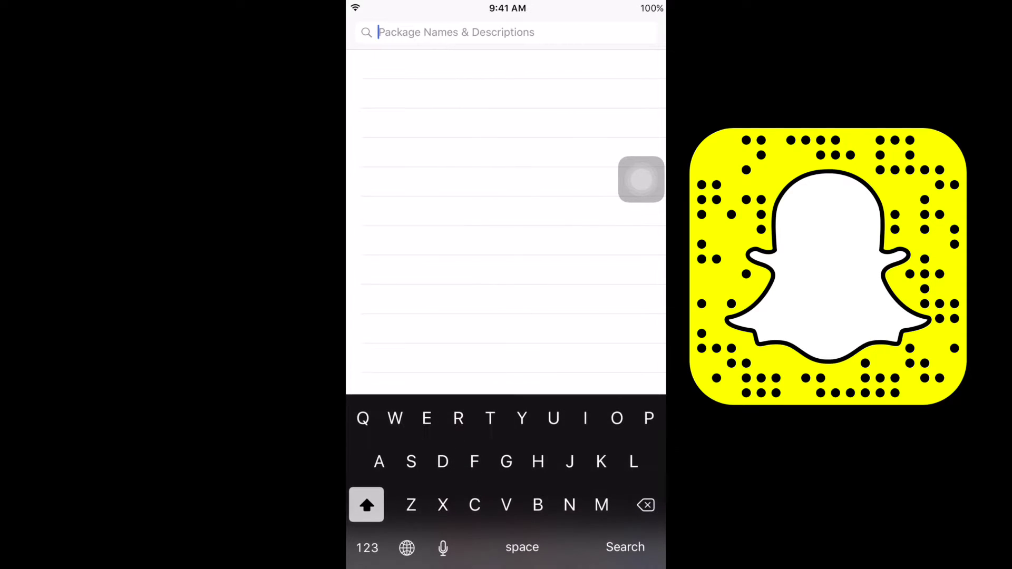
{"action": "type", "text": "I"}
{"action": "key", "text": "BackSpace"}
{"action": "left_click", "coordinate": [367, 504]}
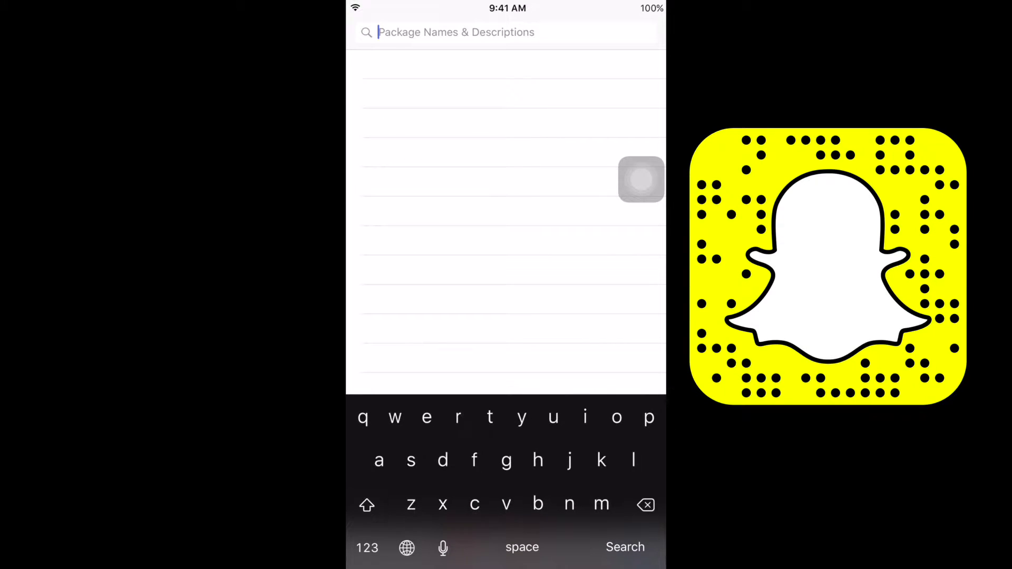
{"action": "type", "text": "i"}
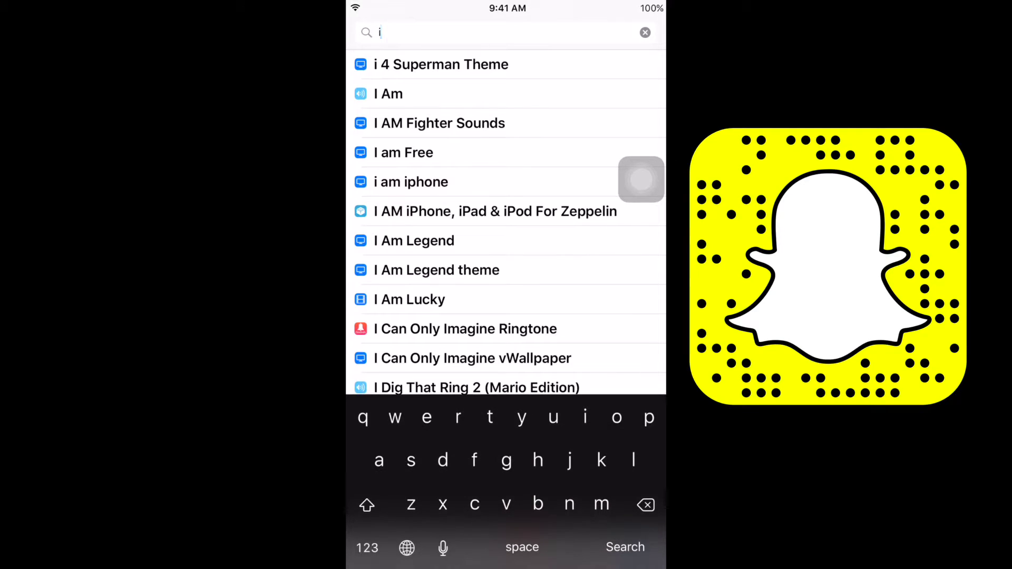
{"action": "type", "text": "Cla"}
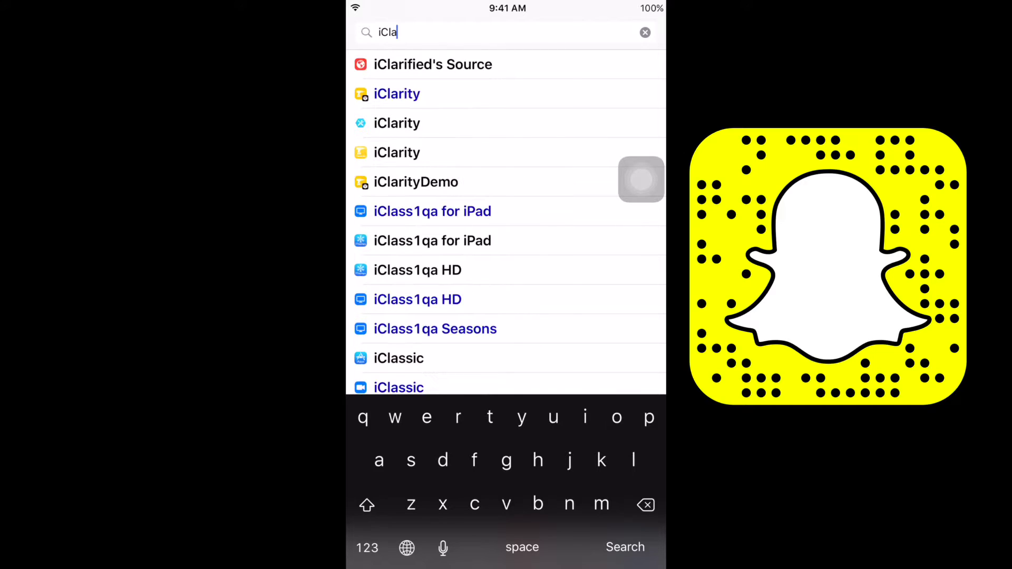
{"action": "key", "text": "BackSpace"}
{"action": "type", "text": "eaner"}
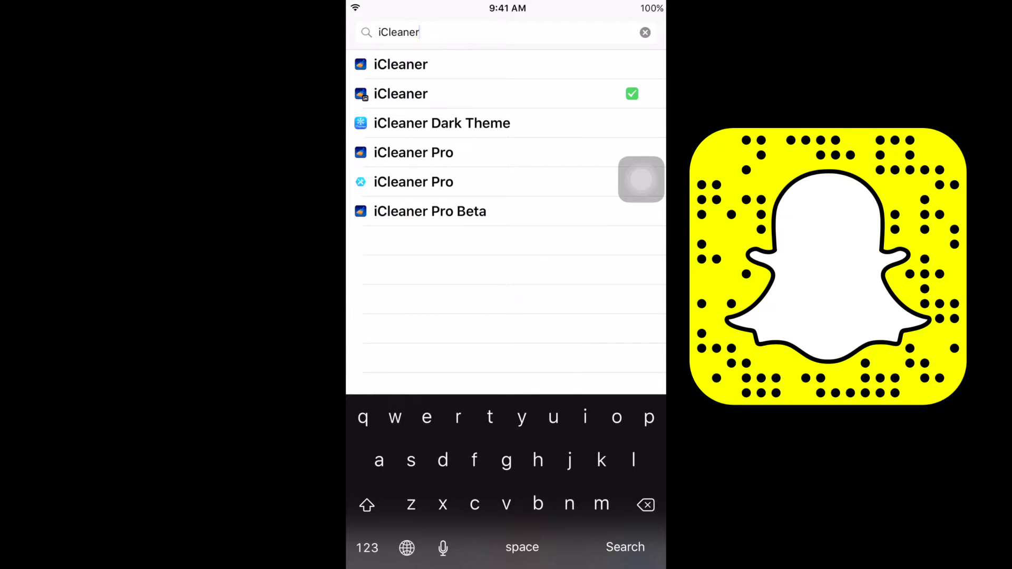
{"action": "left_click", "coordinate": [401, 93]}
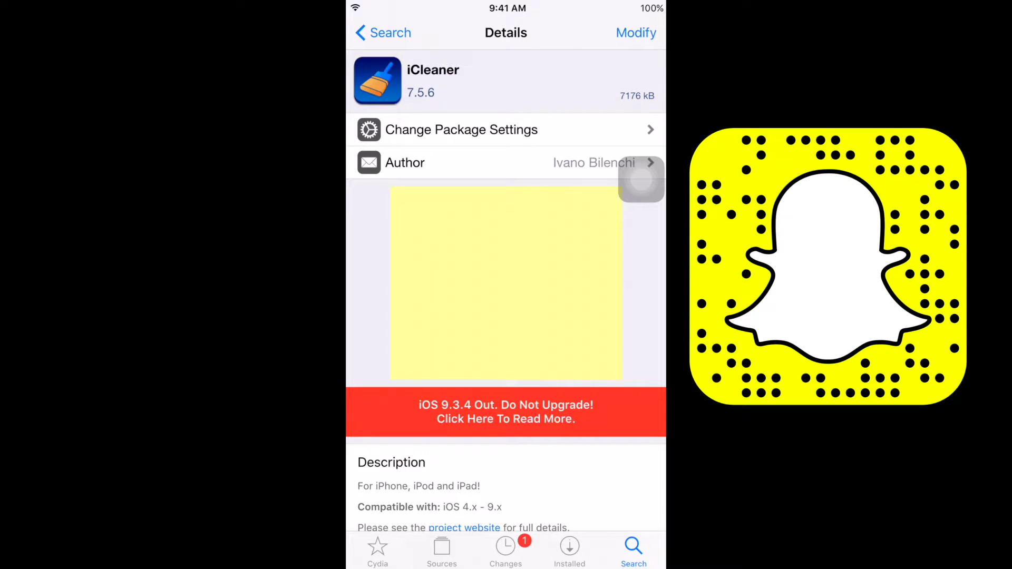
{"action": "scroll", "coordinate": [505, 316], "scroll_direction": "down", "scroll_amount": 5}
{"action": "scroll", "coordinate": [507, 317], "scroll_direction": "up", "scroll_amount": 2}
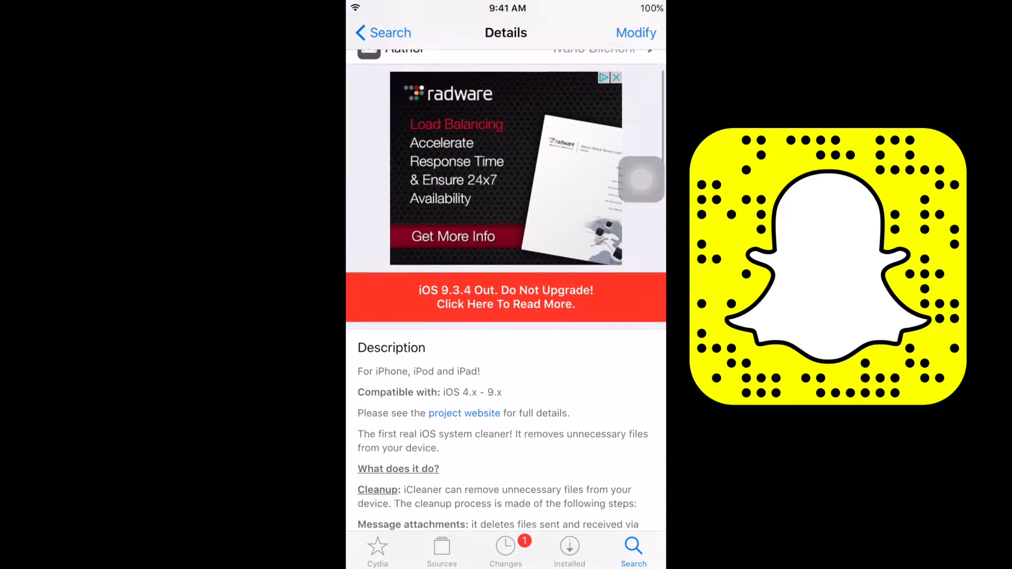
{"action": "scroll", "coordinate": [505, 316], "scroll_direction": "up", "scroll_amount": 3}
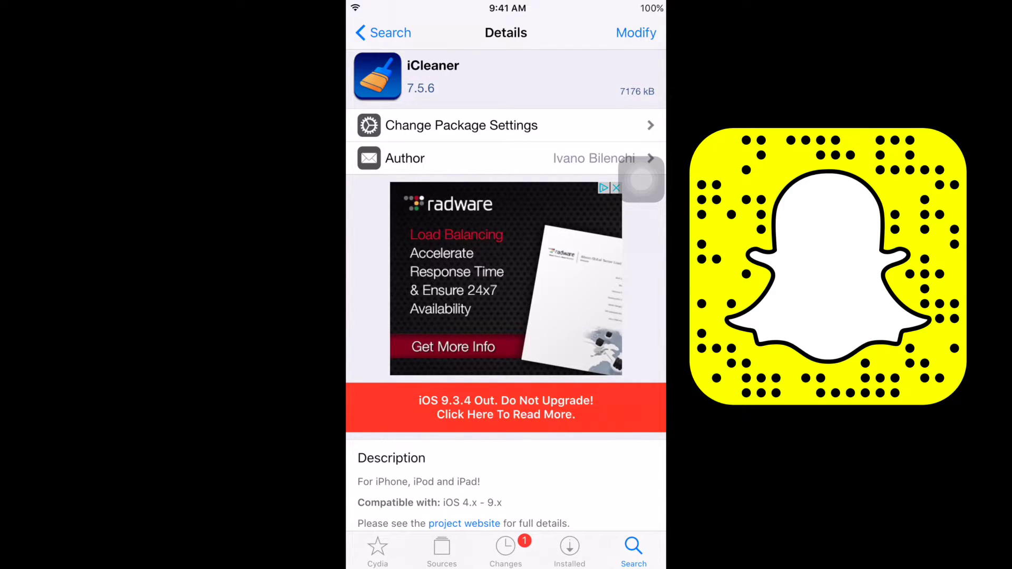
Step: Return to the home screen with AssistiveTouch Home and close the Cydia Tweaks folder
{"action": "left_click", "coordinate": [641, 179]}
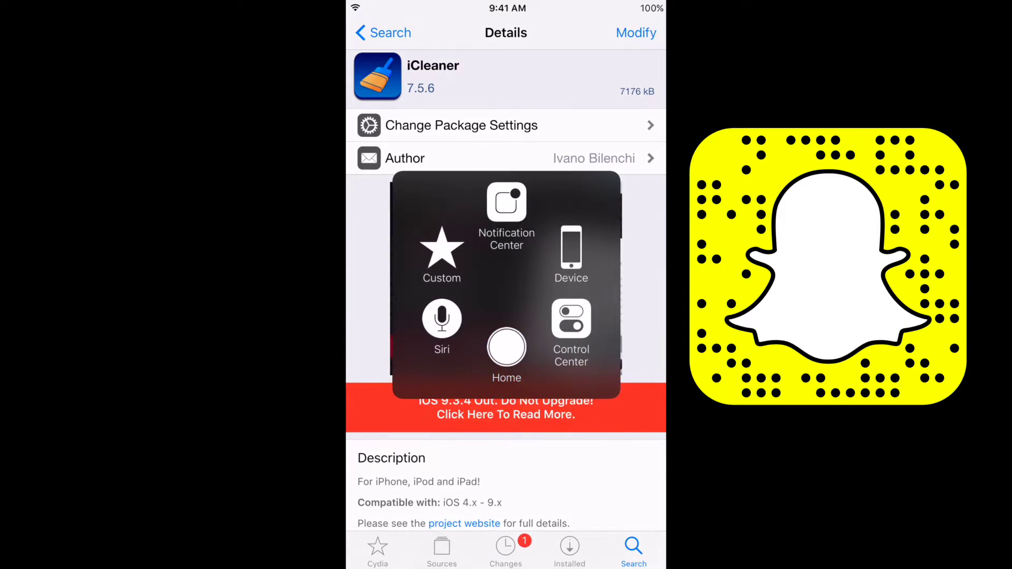
{"action": "left_click", "coordinate": [505, 343]}
{"action": "left_click", "coordinate": [506, 490]}
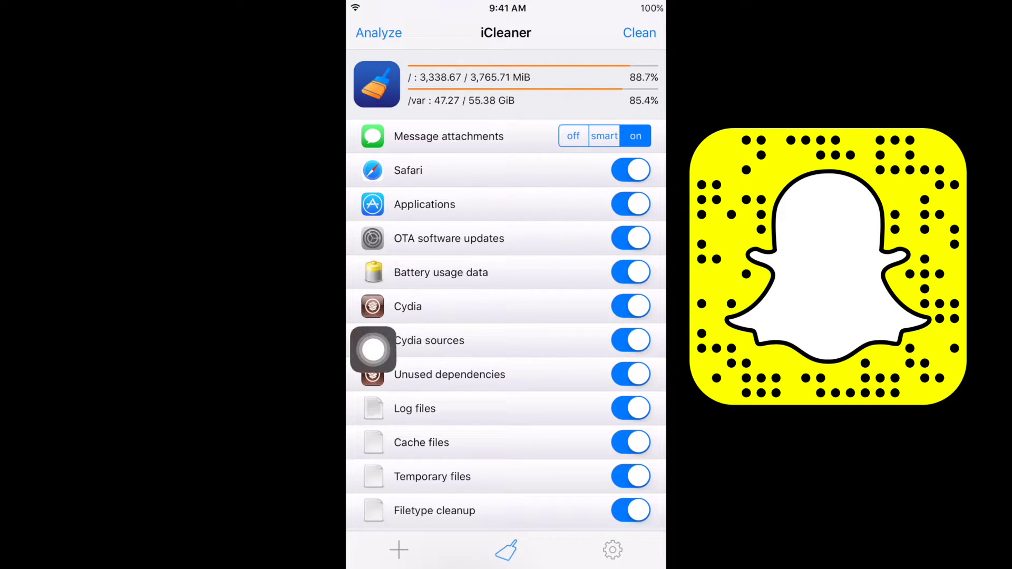
{"action": "scroll", "coordinate": [506, 317], "scroll_direction": "down", "scroll_amount": 2}
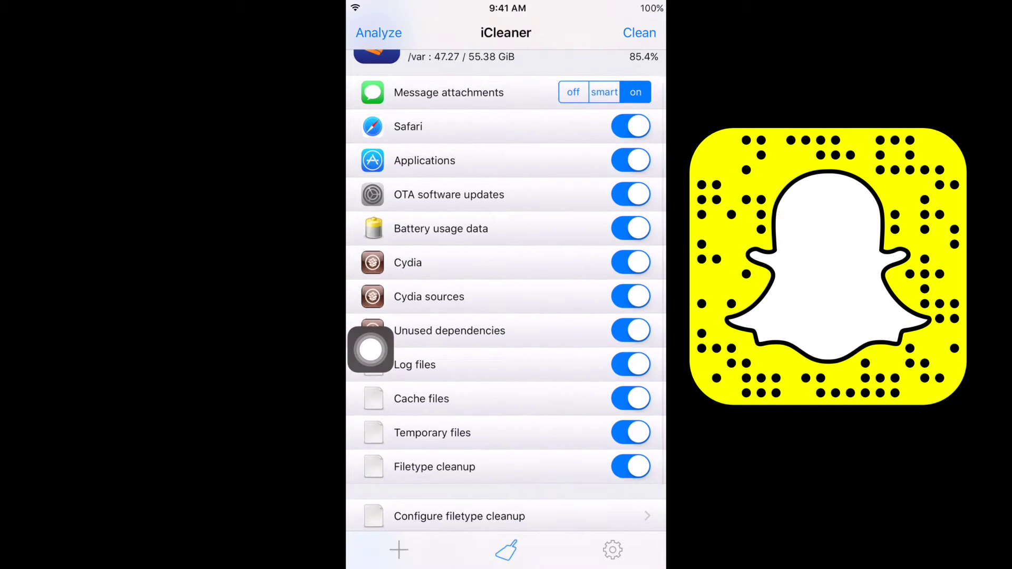
{"action": "scroll", "coordinate": [507, 316], "scroll_direction": "down", "scroll_amount": 2}
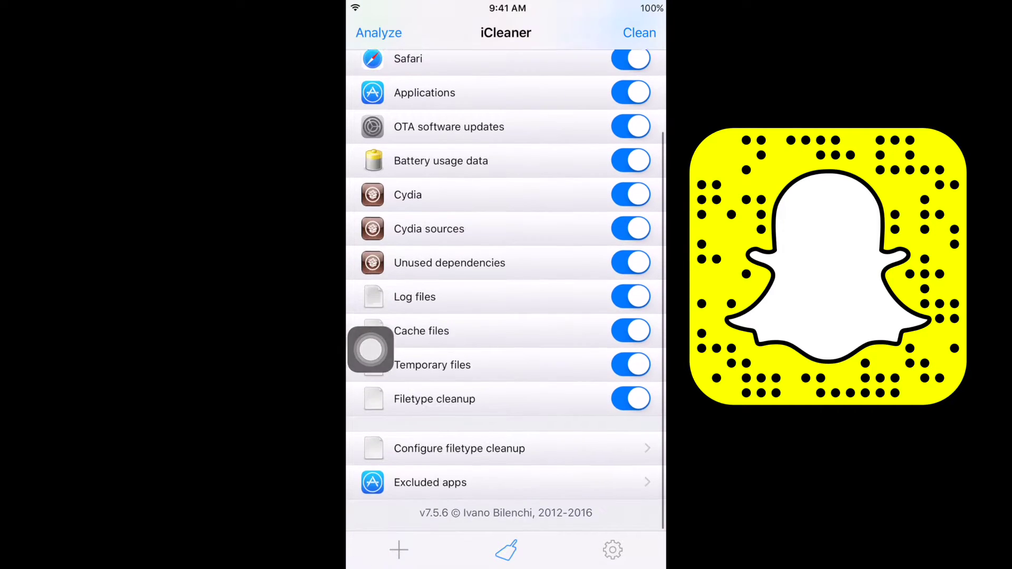
{"action": "scroll", "coordinate": [506, 316], "scroll_direction": "up", "scroll_amount": 3}
{"action": "scroll", "coordinate": [506, 317], "scroll_direction": "down", "scroll_amount": 3}
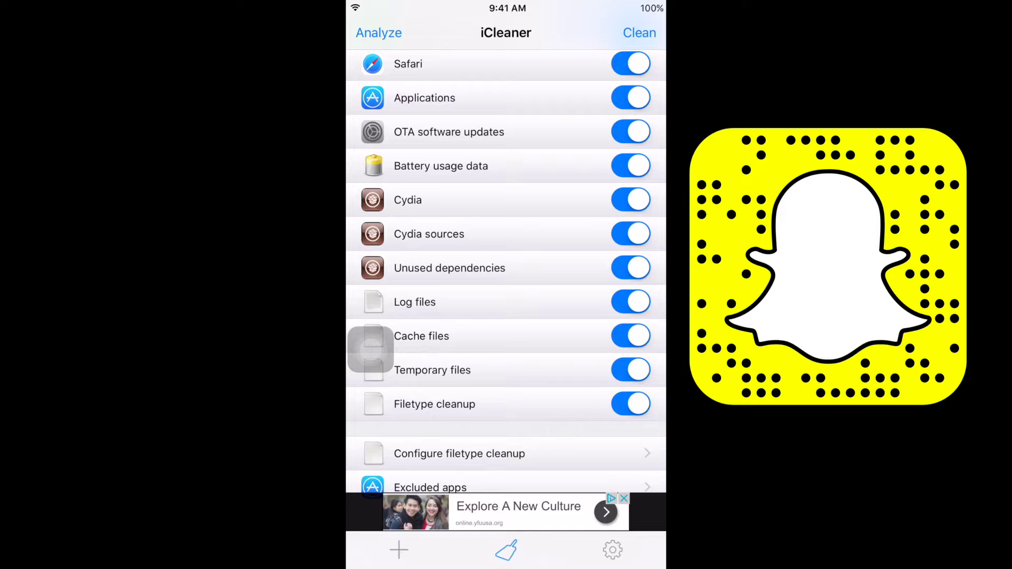
{"action": "scroll", "coordinate": [505, 316], "scroll_direction": "down", "scroll_amount": 2}
{"action": "scroll", "coordinate": [506, 317], "scroll_direction": "up", "scroll_amount": 3}
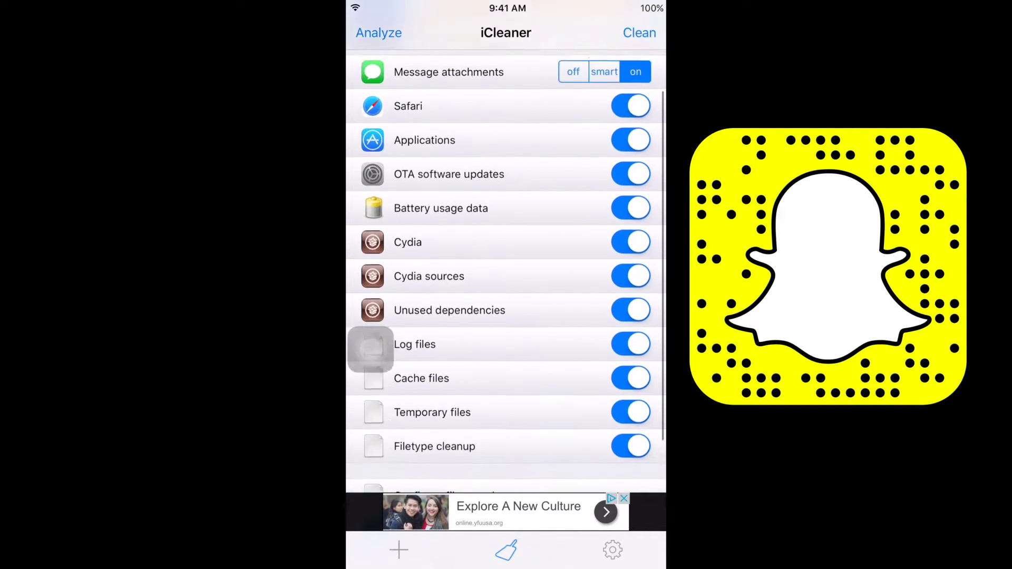
{"action": "scroll", "coordinate": [370, 348], "scroll_direction": "up", "scroll_amount": 1}
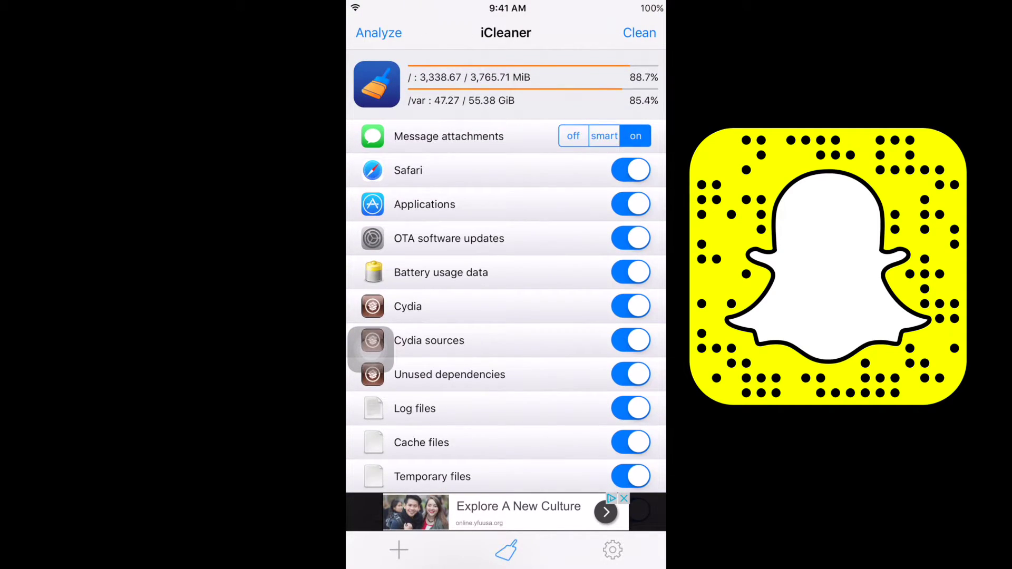
{"action": "left_click", "coordinate": [573, 136]}
{"action": "left_click", "coordinate": [635, 136]}
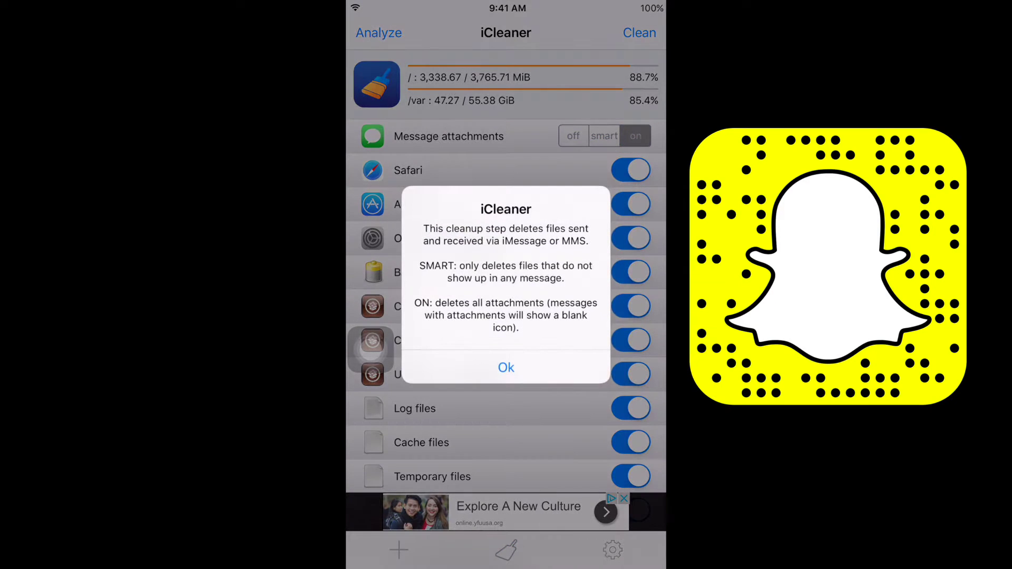
{"action": "left_click", "coordinate": [506, 367]}
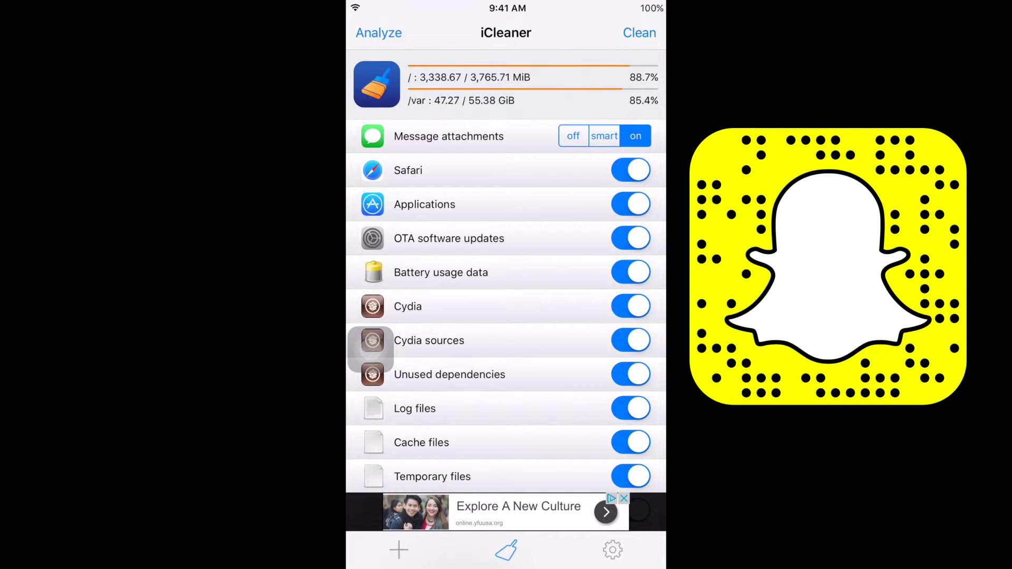
{"action": "left_click", "coordinate": [378, 32]}
Step: Start cleaning the enabled junk-file categories once the analysis finishes
{"action": "left_click", "coordinate": [639, 32]}
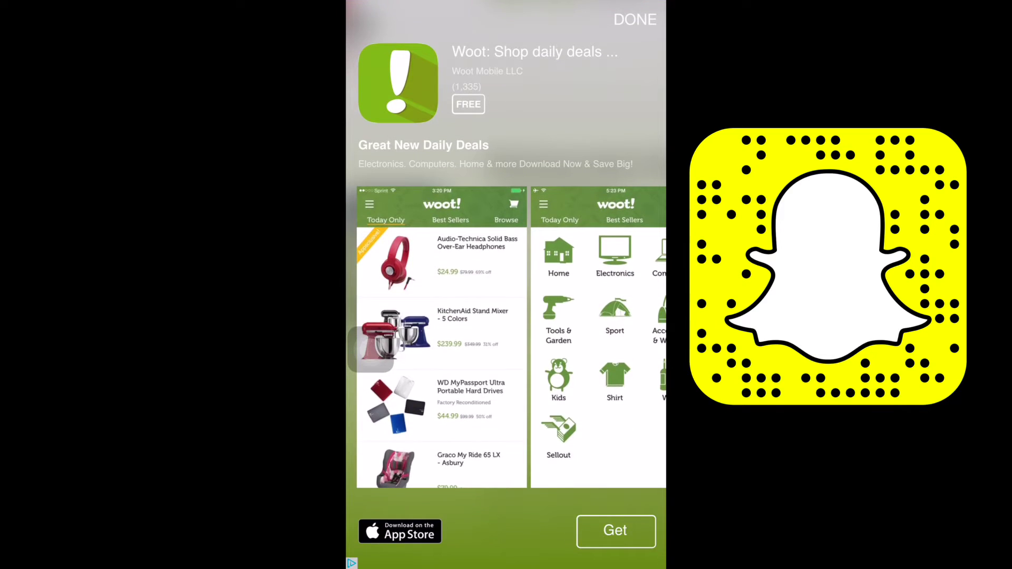
Step: Dismiss the Woot ad and accept the respring after the 1.73 GiB cleanup
{"action": "left_click", "coordinate": [634, 19]}
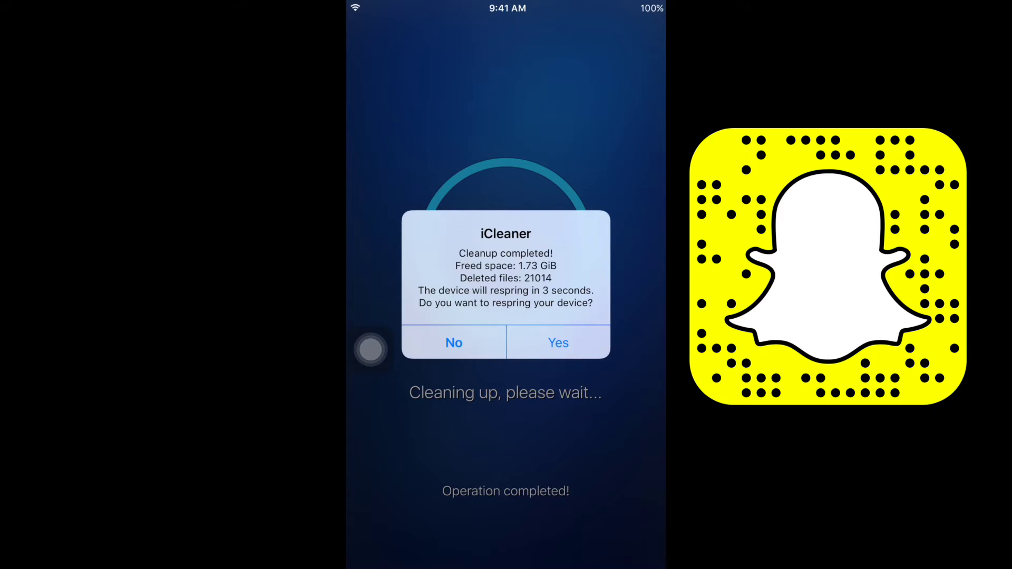
{"action": "left_click", "coordinate": [559, 343]}
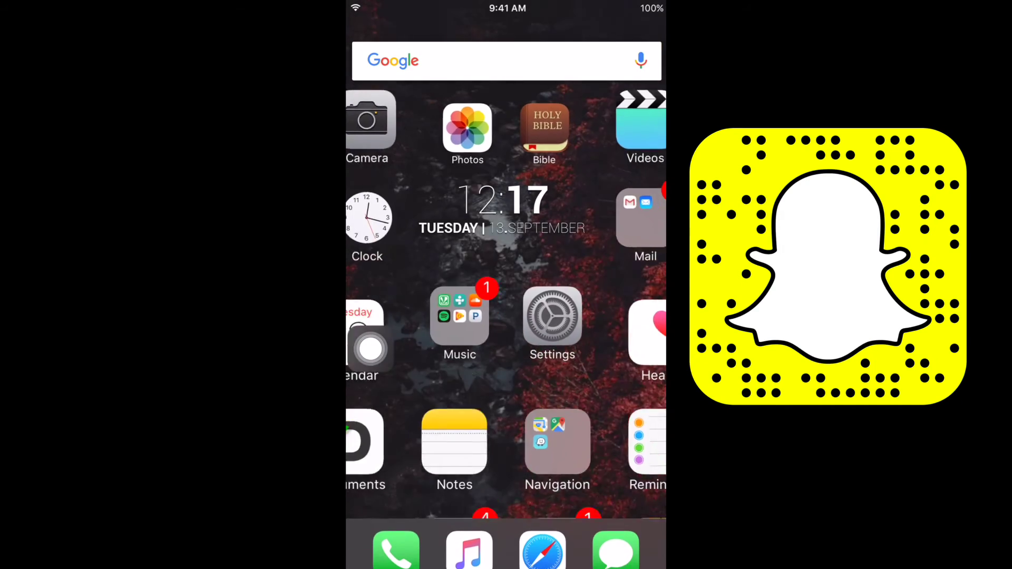
{"action": "scroll", "coordinate": [507, 253], "scroll_direction": "right", "scroll_amount": 5}
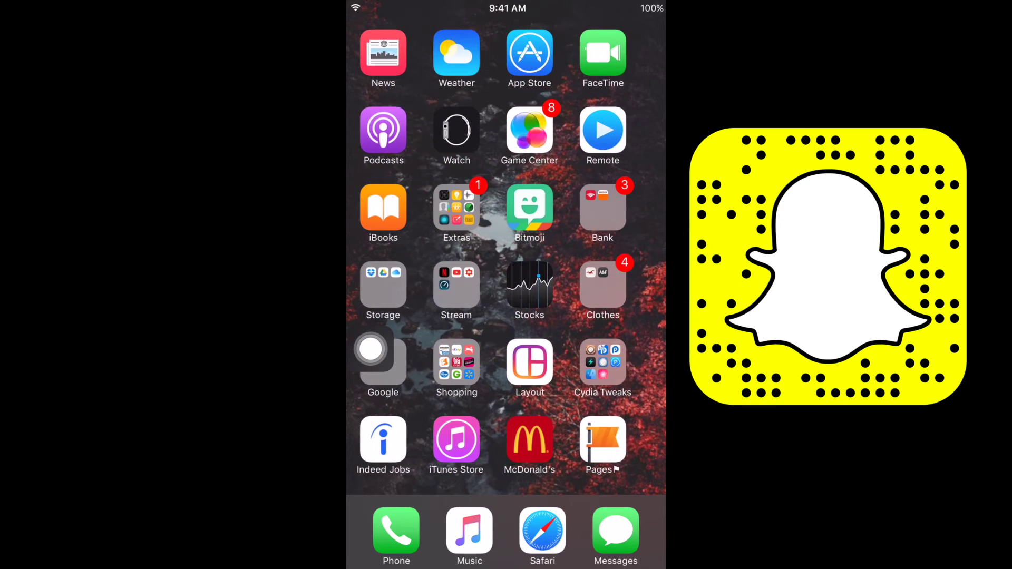
Step: Launch Cydia, search 'Su', open Substrate Safe Mode and choose Remove
{"action": "left_click", "coordinate": [615, 362]}
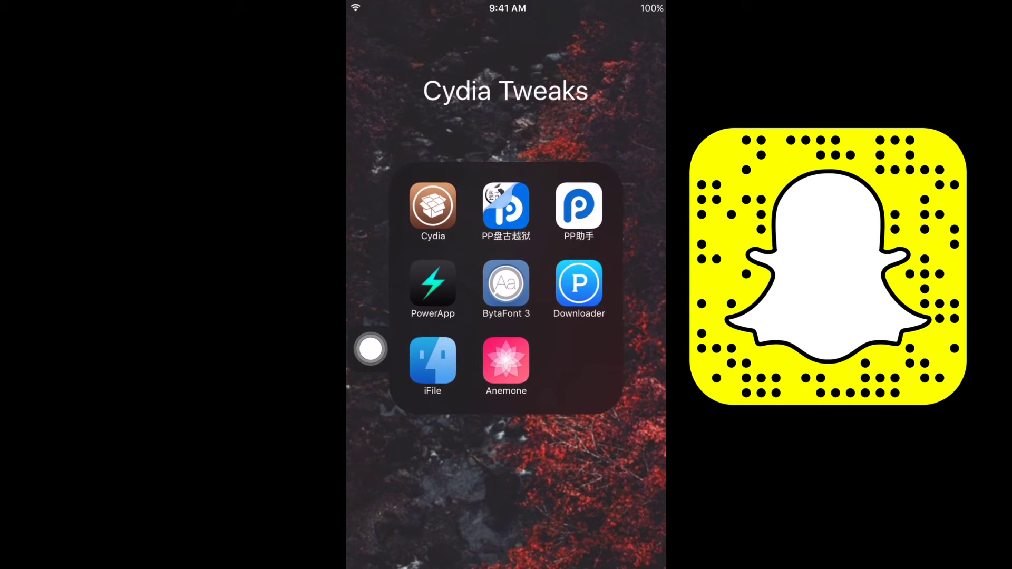
{"action": "left_click", "coordinate": [434, 203]}
{"action": "left_click", "coordinate": [633, 550]}
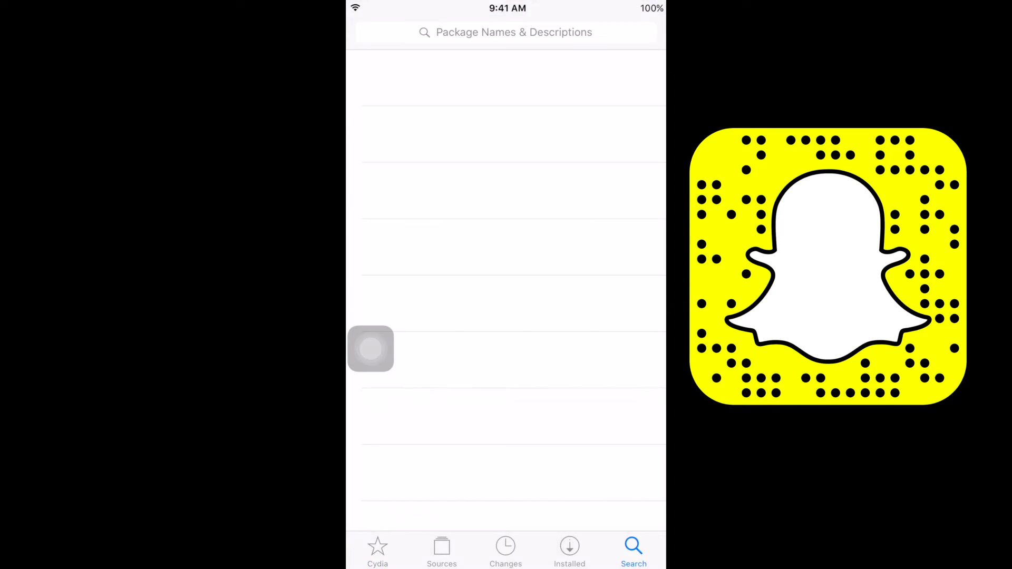
{"action": "left_click", "coordinate": [505, 31]}
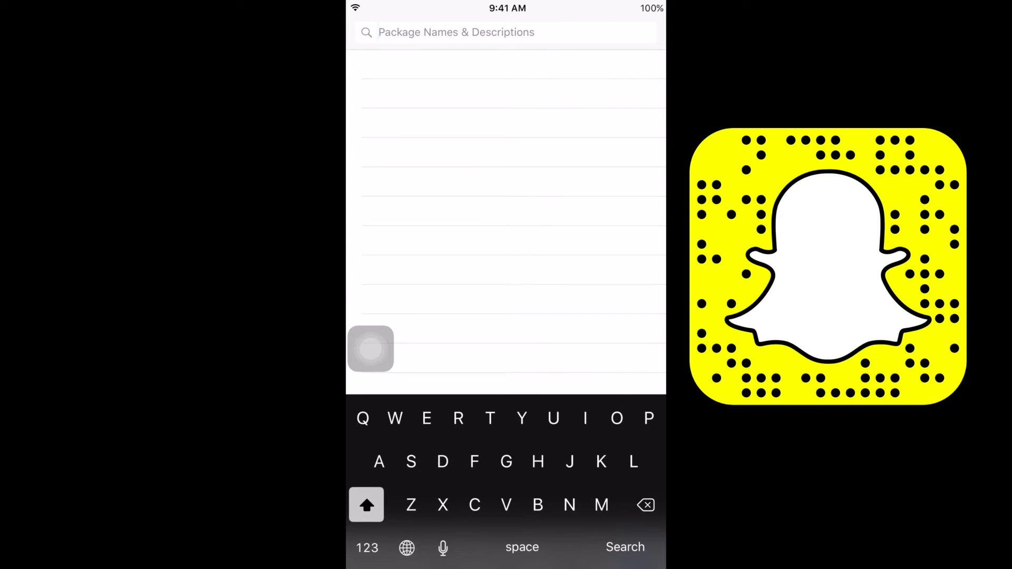
{"action": "type", "text": "Sub"}
{"action": "key", "text": "BackSpace"}
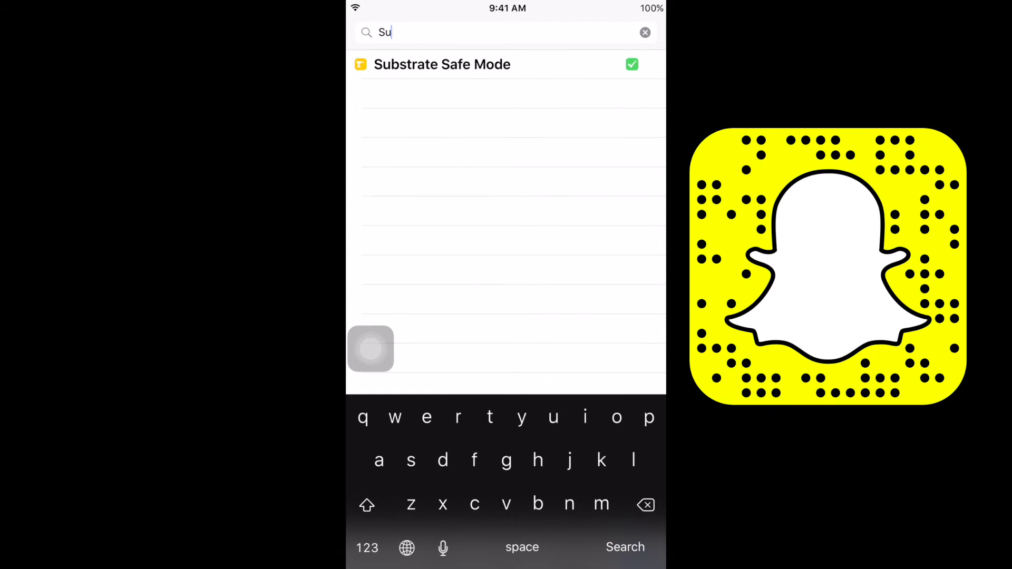
{"action": "left_click", "coordinate": [442, 63]}
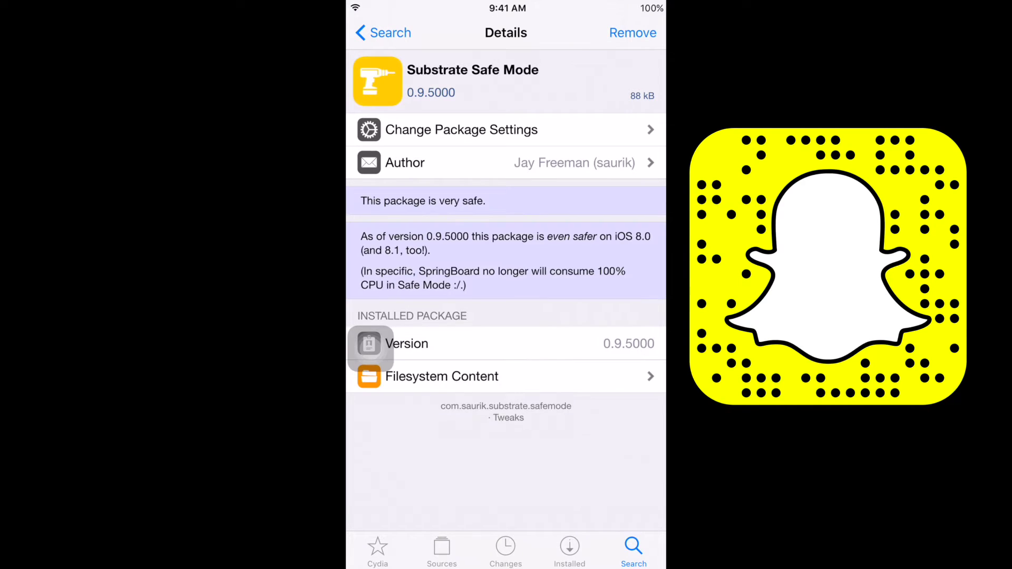
{"action": "left_click", "coordinate": [633, 33]}
{"action": "scroll", "coordinate": [506, 309], "scroll_direction": "down", "scroll_amount": 5}
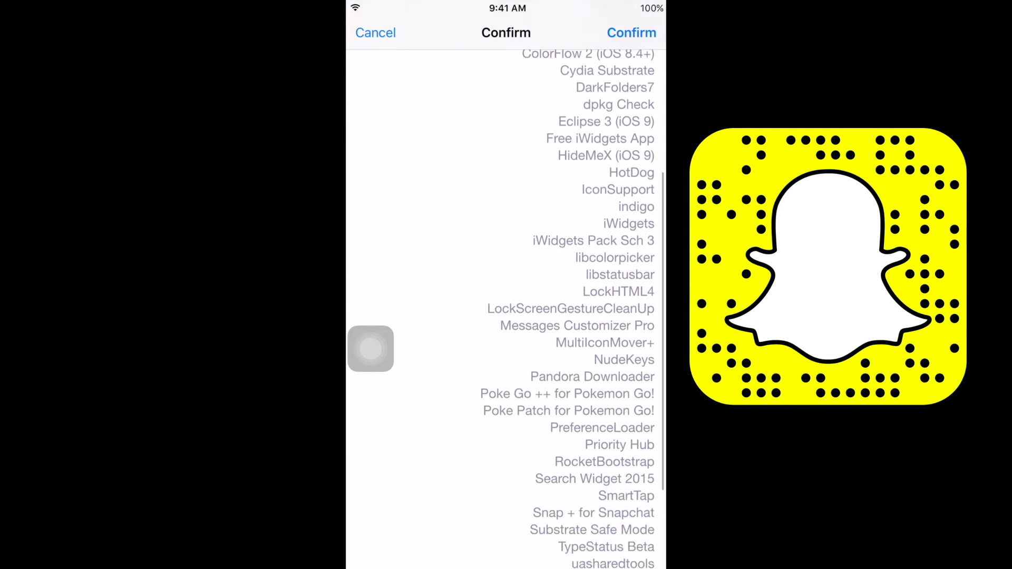
{"action": "scroll", "coordinate": [570, 309], "scroll_direction": "up", "scroll_amount": 3}
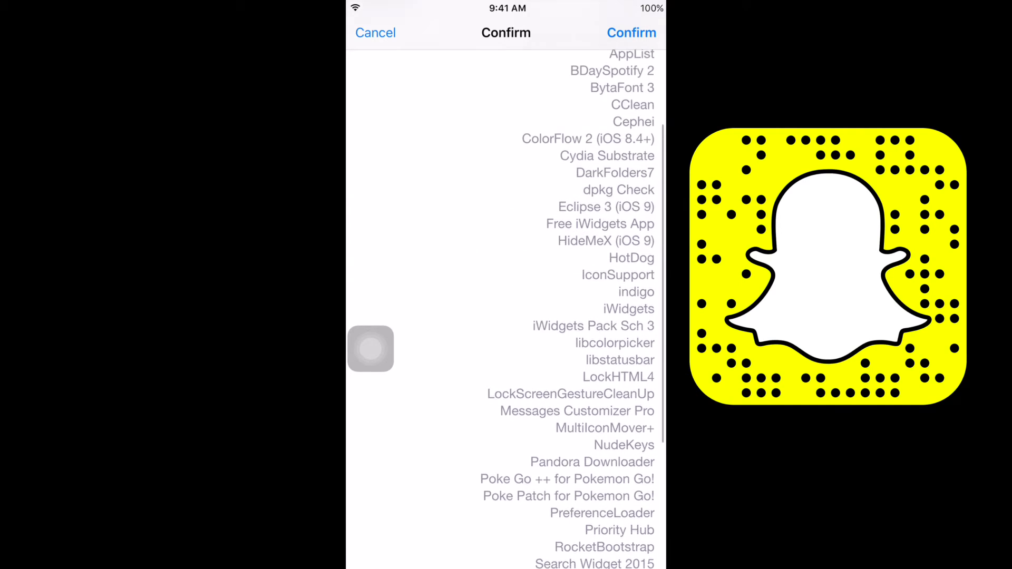
{"action": "scroll", "coordinate": [570, 308], "scroll_direction": "down", "scroll_amount": 3}
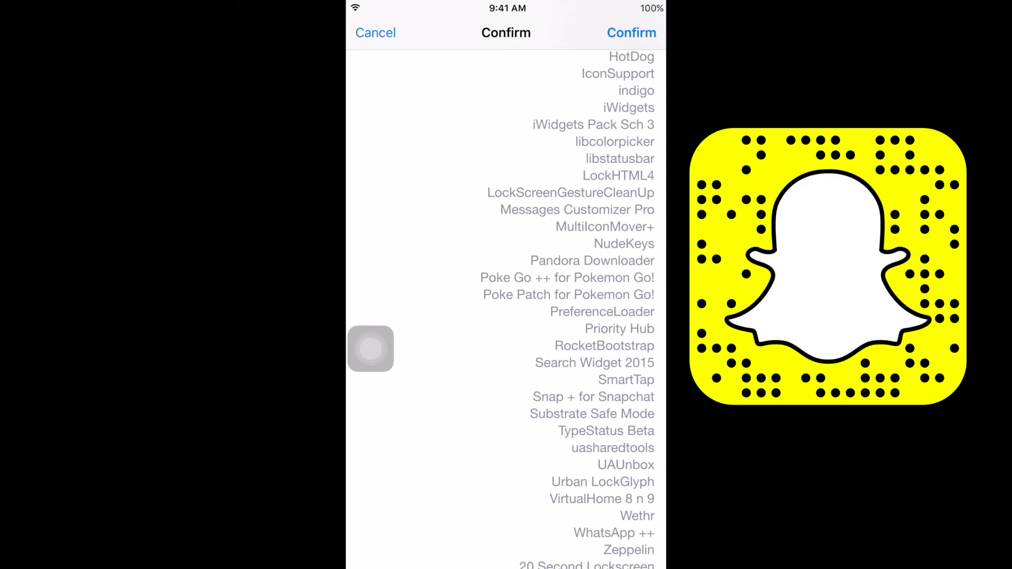
{"action": "scroll", "coordinate": [506, 308], "scroll_direction": "down", "scroll_amount": 1}
{"action": "scroll", "coordinate": [506, 309], "scroll_direction": "up", "scroll_amount": 5}
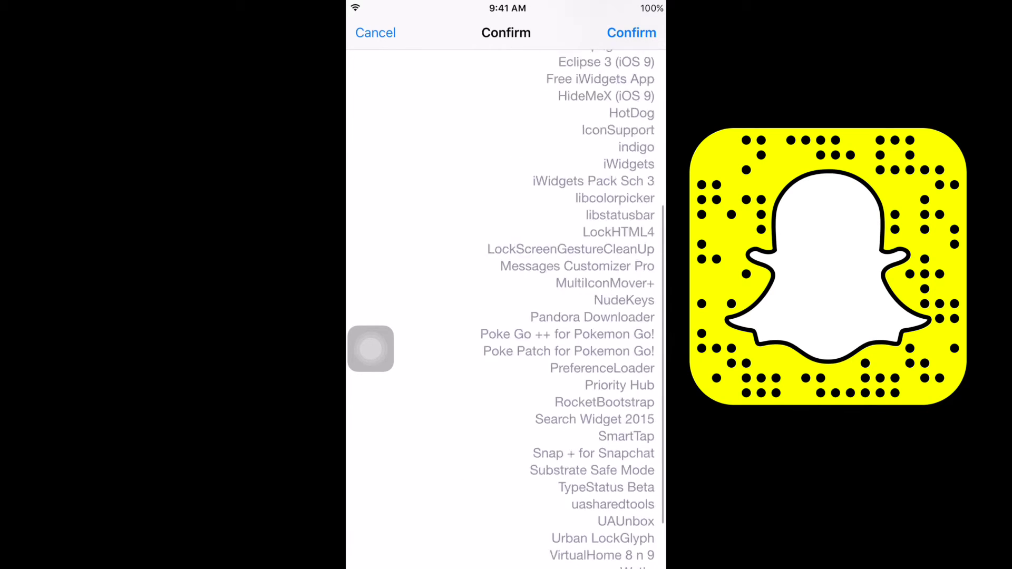
{"action": "scroll", "coordinate": [506, 309], "scroll_direction": "down", "scroll_amount": 10}
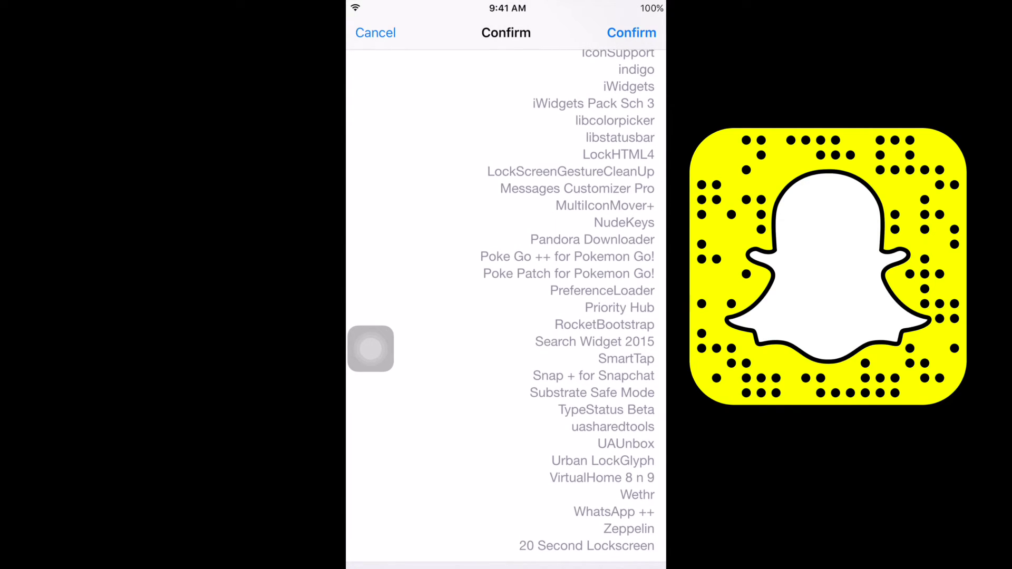
Step: Confirm removing Substrate Safe Mode together with all its listed dependent tweaks
{"action": "left_click", "coordinate": [631, 33]}
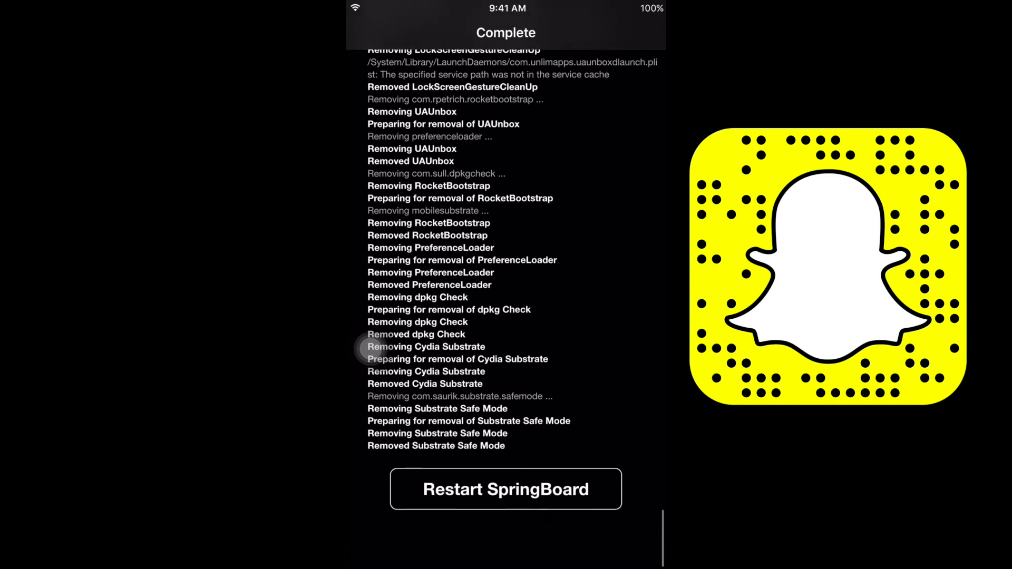
Step: Restart SpringBoard once the removal log shows complete
{"action": "left_click", "coordinate": [506, 528]}
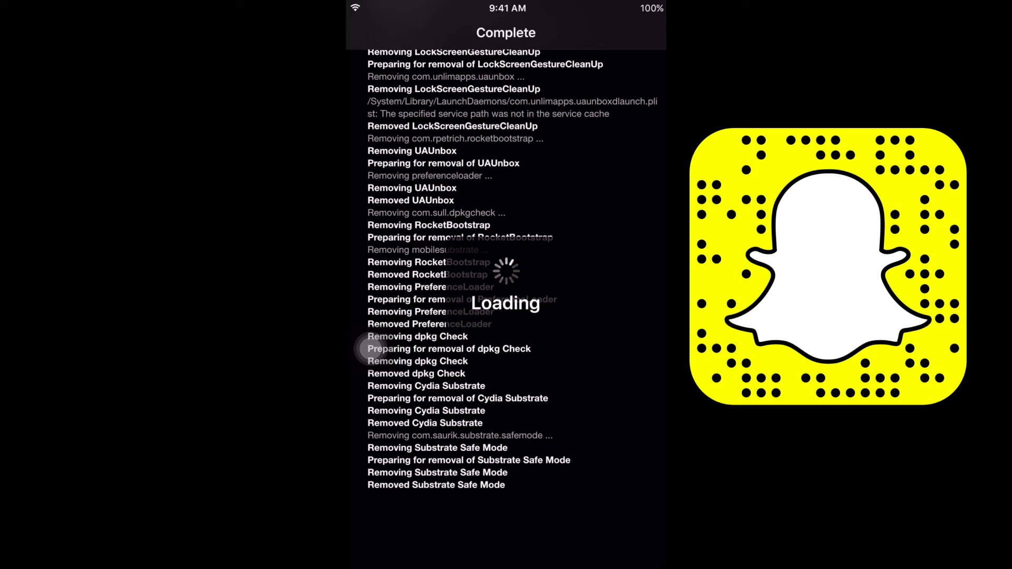